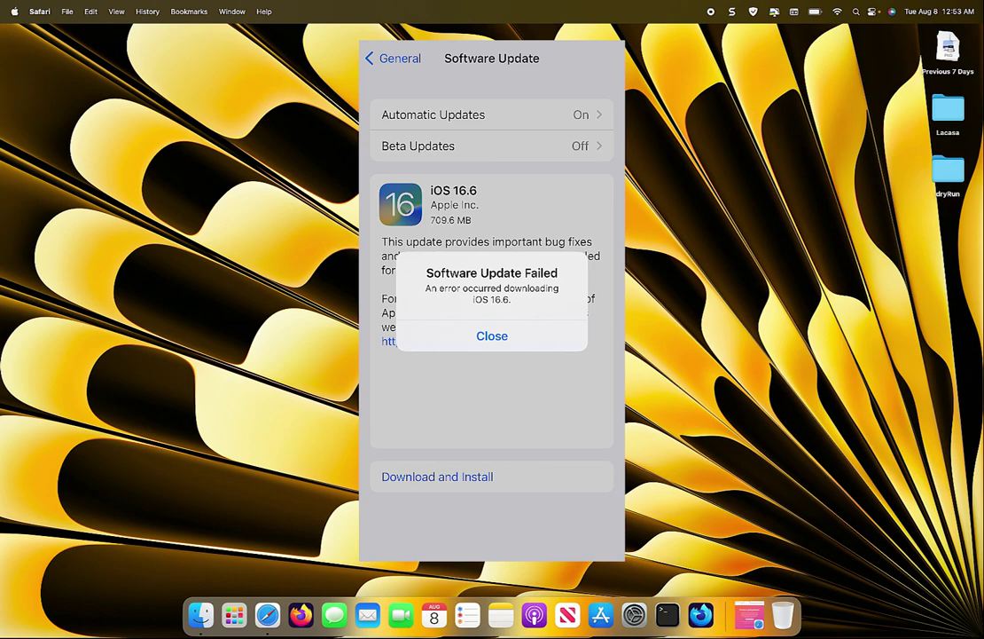
- Restore Safari to full screen and open the iTunes 12.8 download page for Windows
click(749, 612)
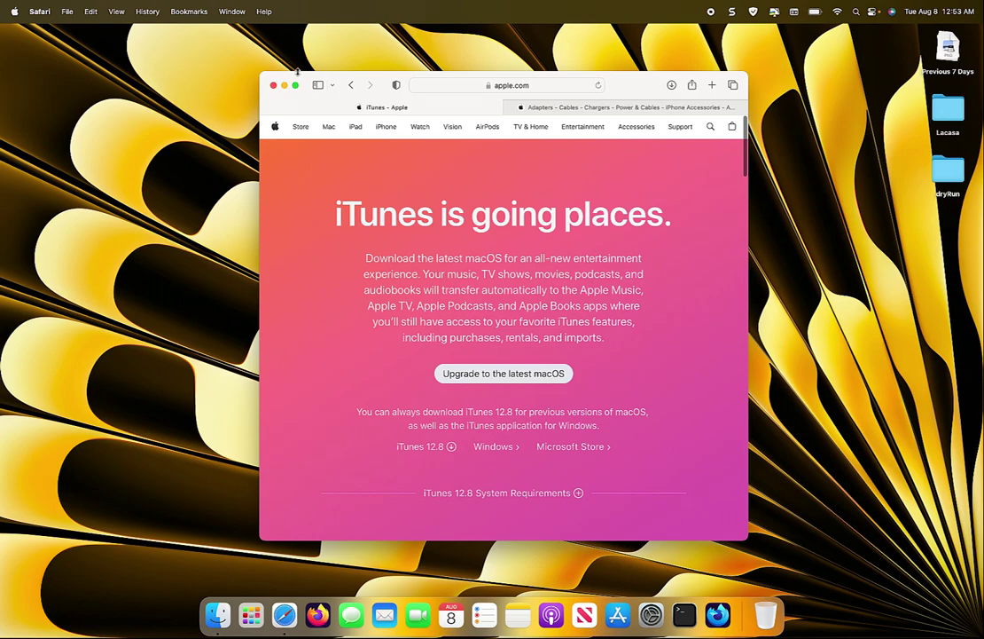
click(295, 85)
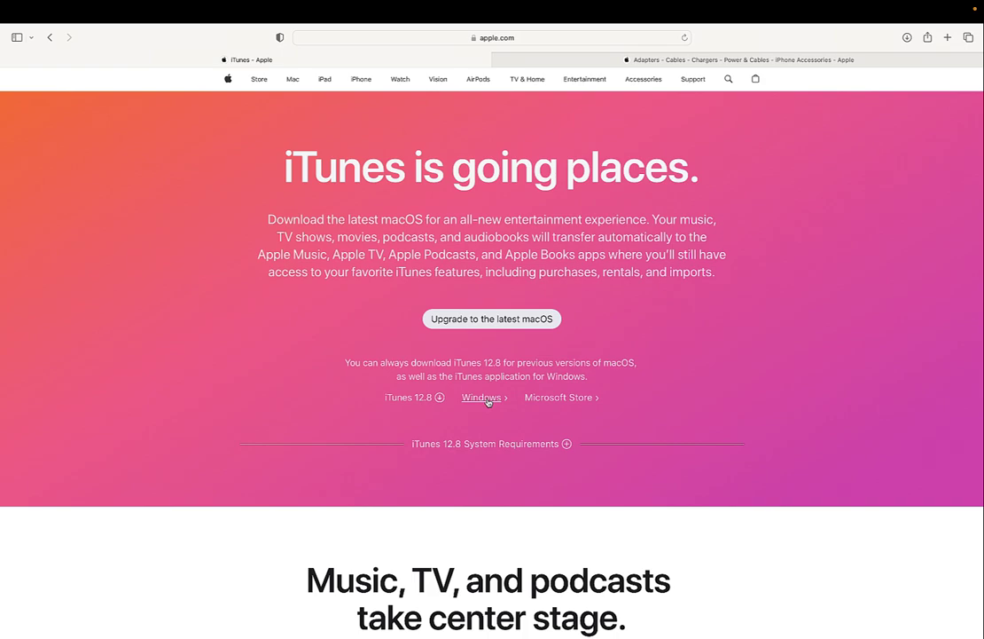
click(488, 399)
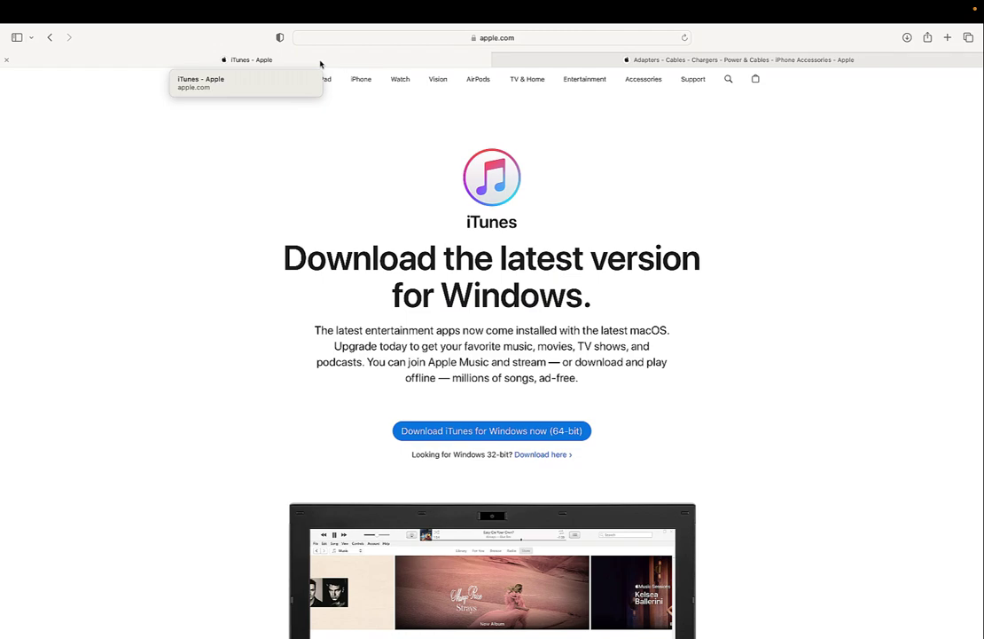
click(260, 59)
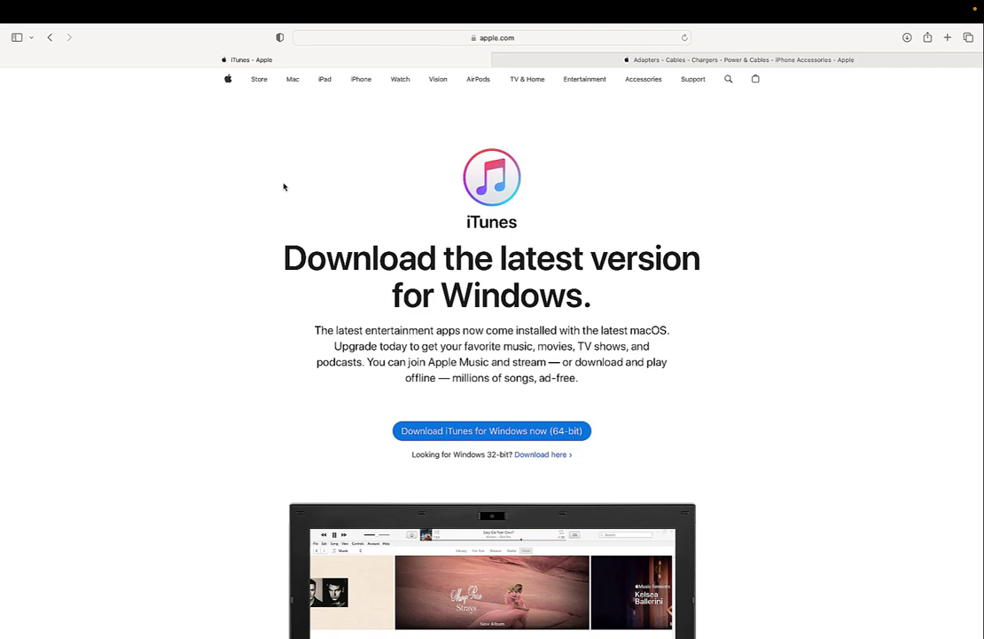
- Switch to the Apple Adapters – Cables tab and take Safari out of full screen
click(581, 64)
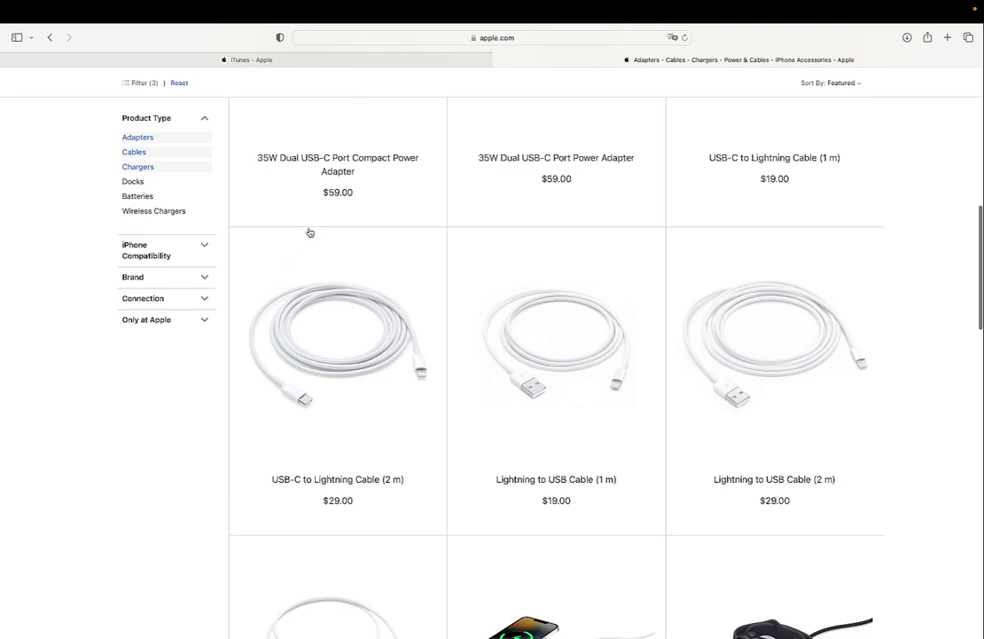
mouse_move(44, 3)
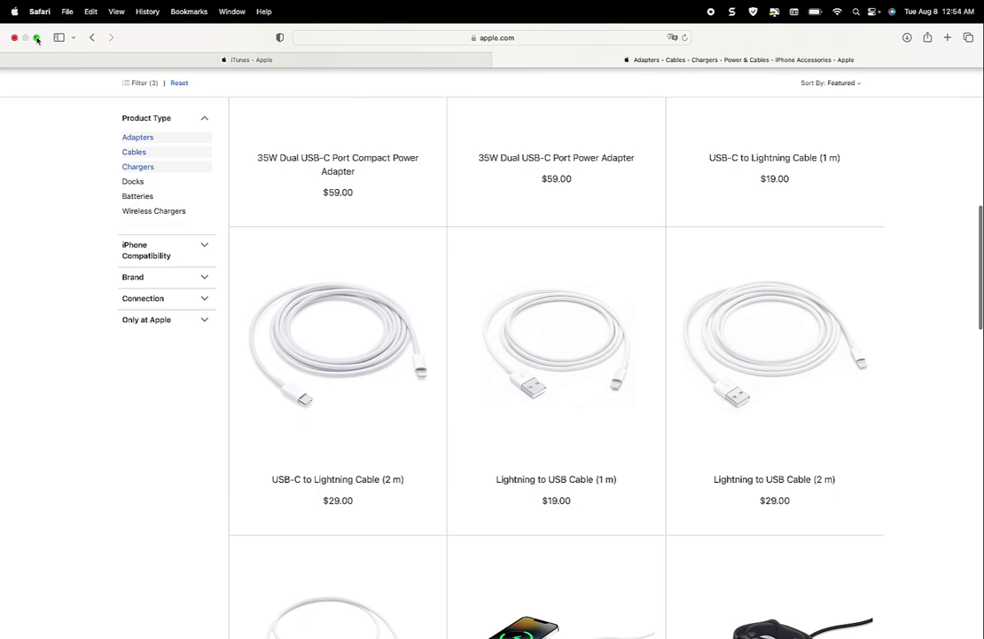
click(36, 38)
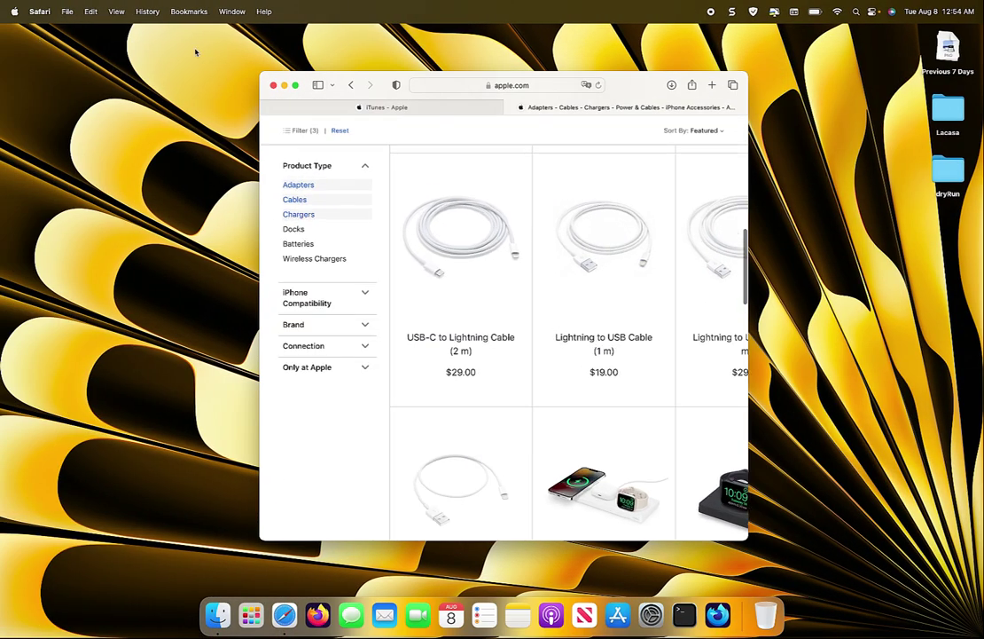
- Minimize the Safari window to the Dock
click(283, 85)
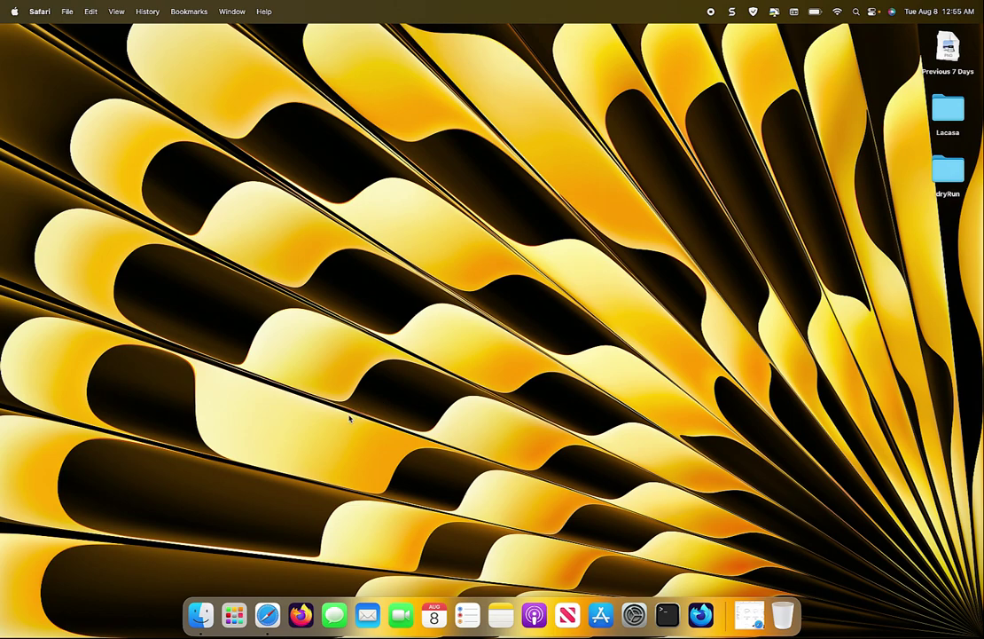
- Open the connected iPhone in Finder and confirm the iOS 16.6 update despite untransferred purchases
click(199, 618)
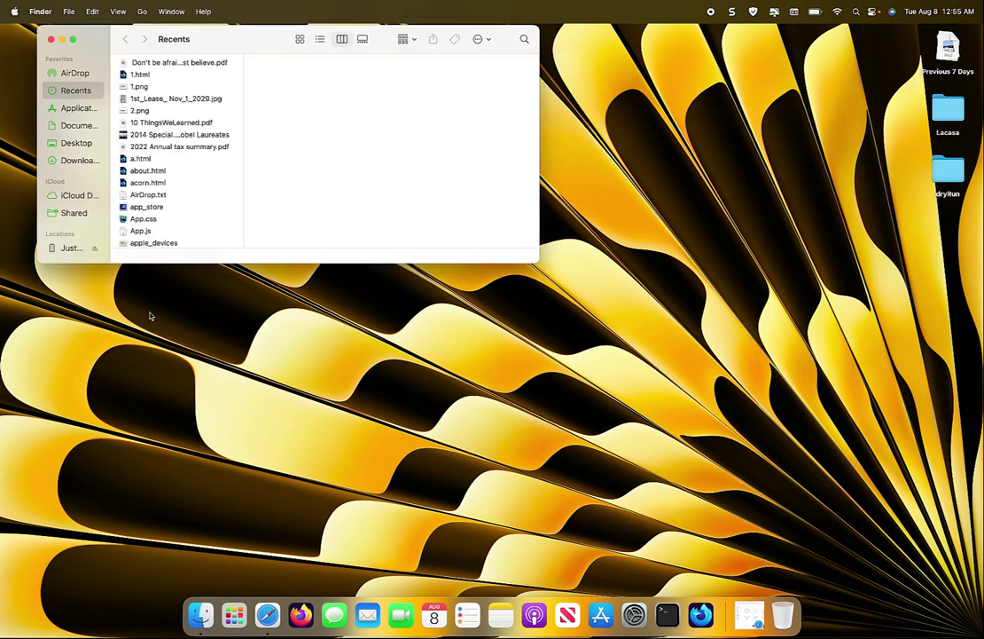
click(70, 249)
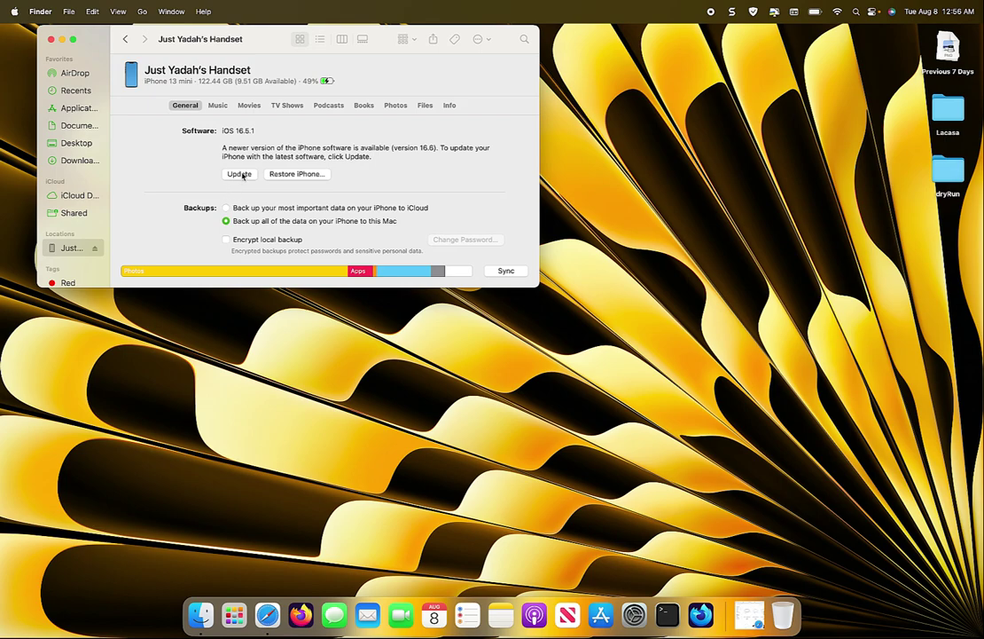
click(241, 175)
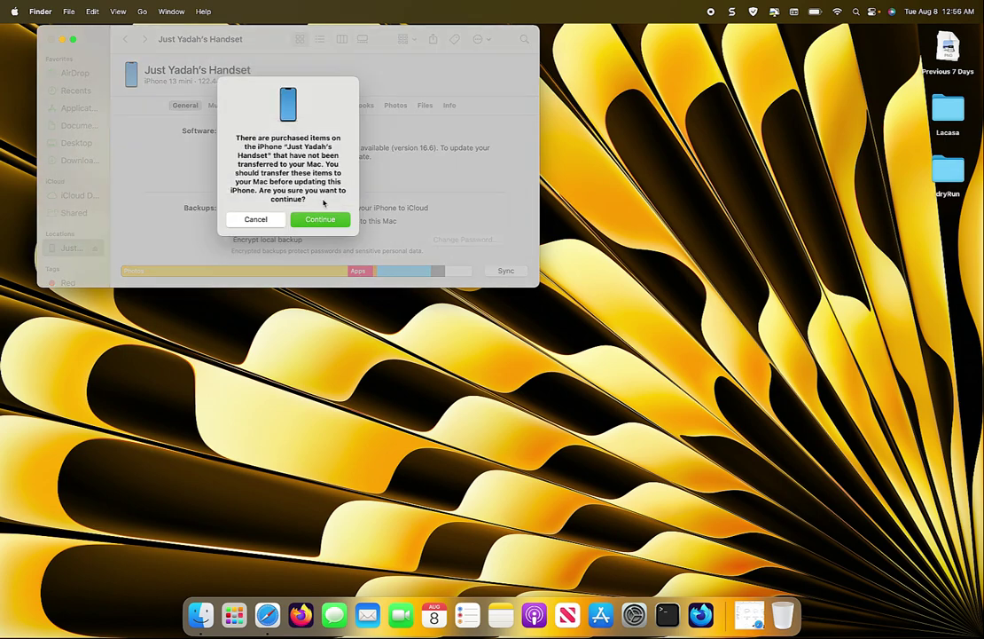
click(325, 218)
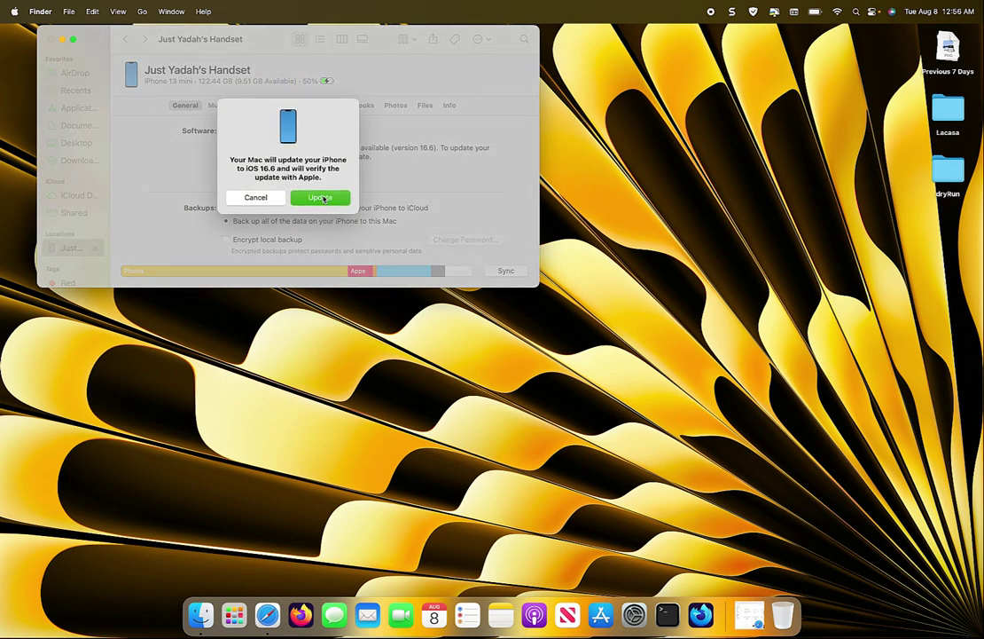
click(323, 199)
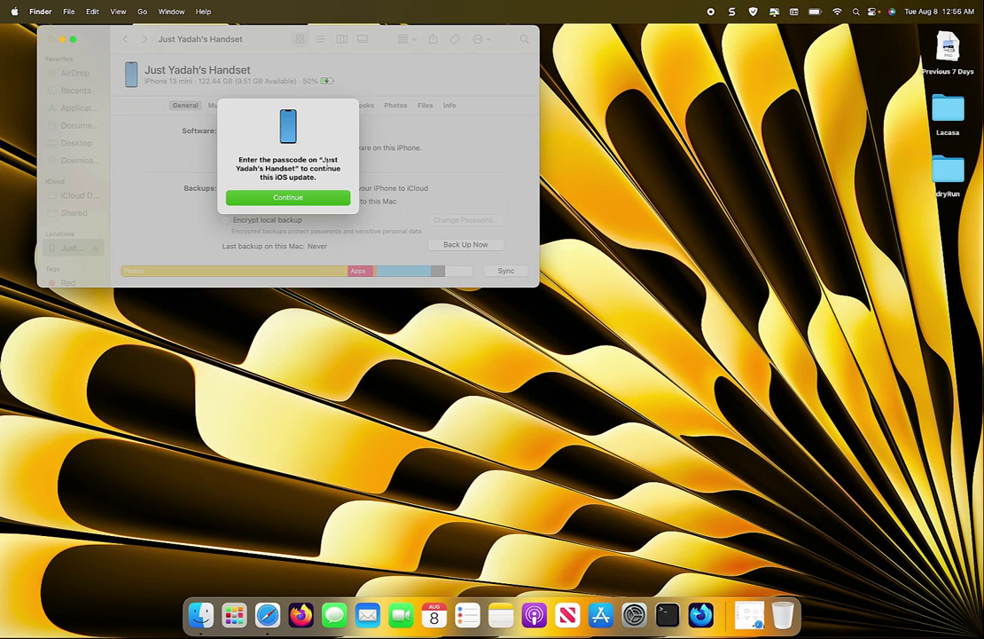
- Continue after entering the iPhone passcode and choose Don't Encrypt for backups
click(305, 197)
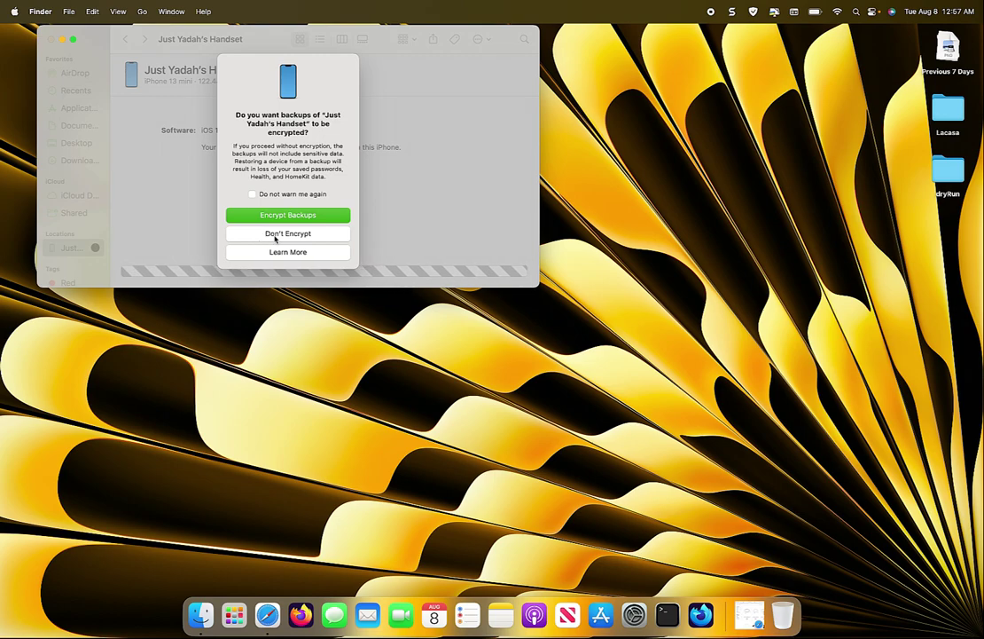
click(275, 235)
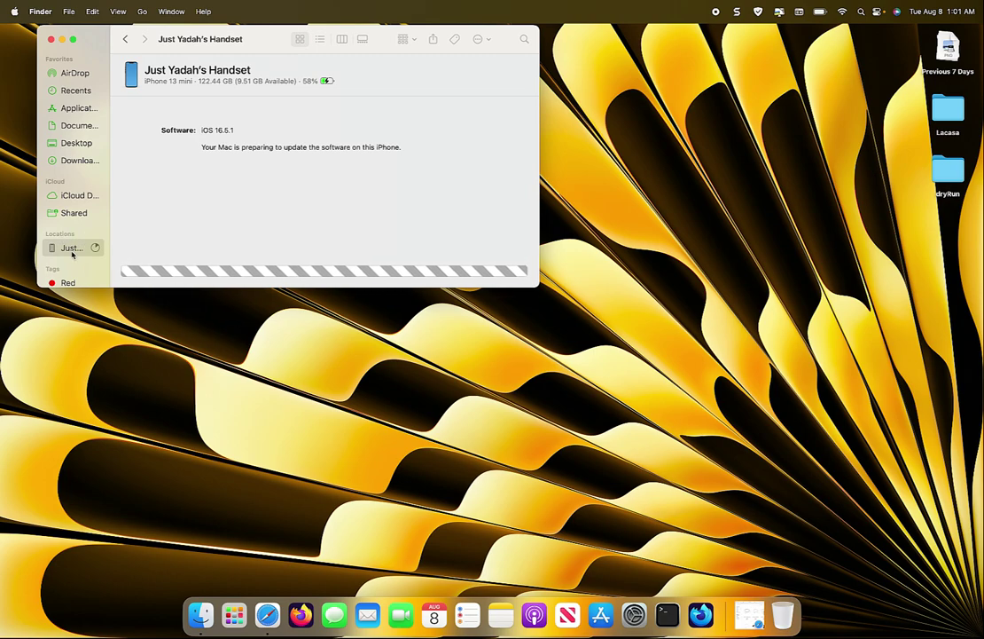
- Wait while Finder prepares and installs the iOS 16.6 update on the iPhone
mouse_move(95, 251)
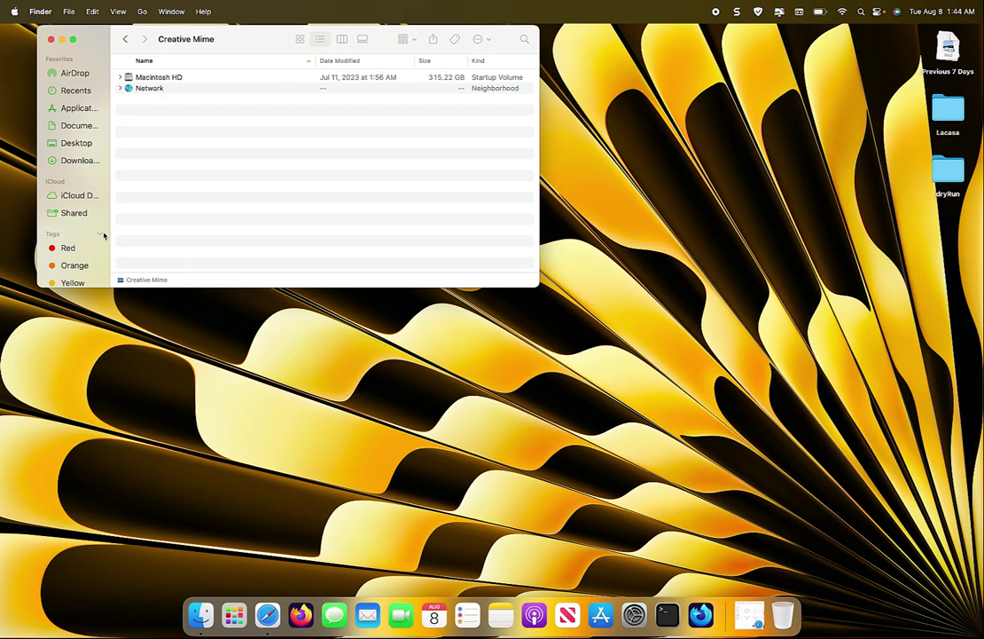
- Scroll the iPhone's General tab to check it shows iOS 16.6 and up to date
scroll(104, 235, down, 3)
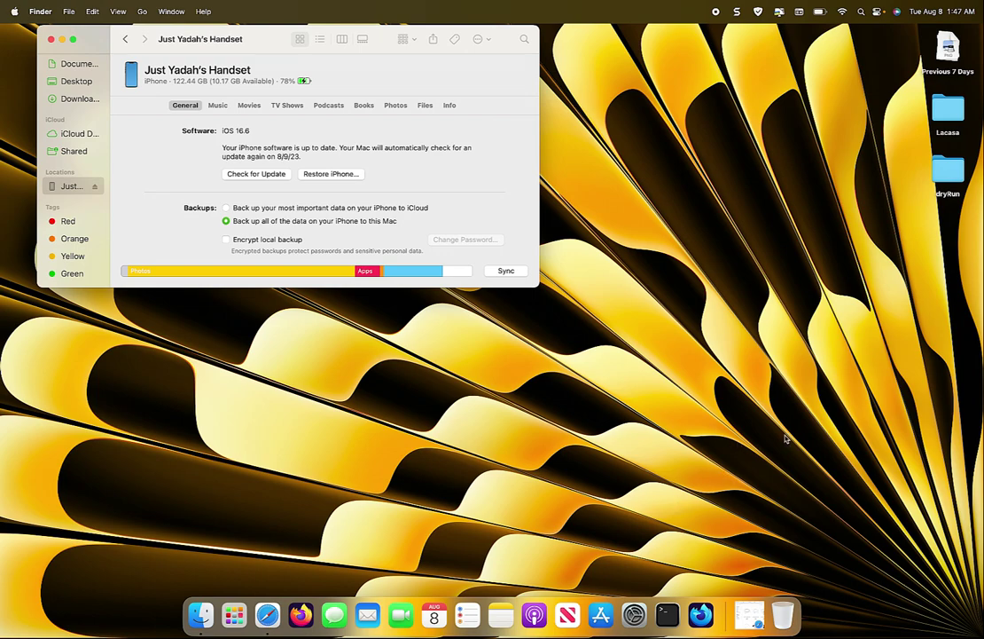
- Restore the minimized Apple cables page in Safari and make it full screen
click(747, 612)
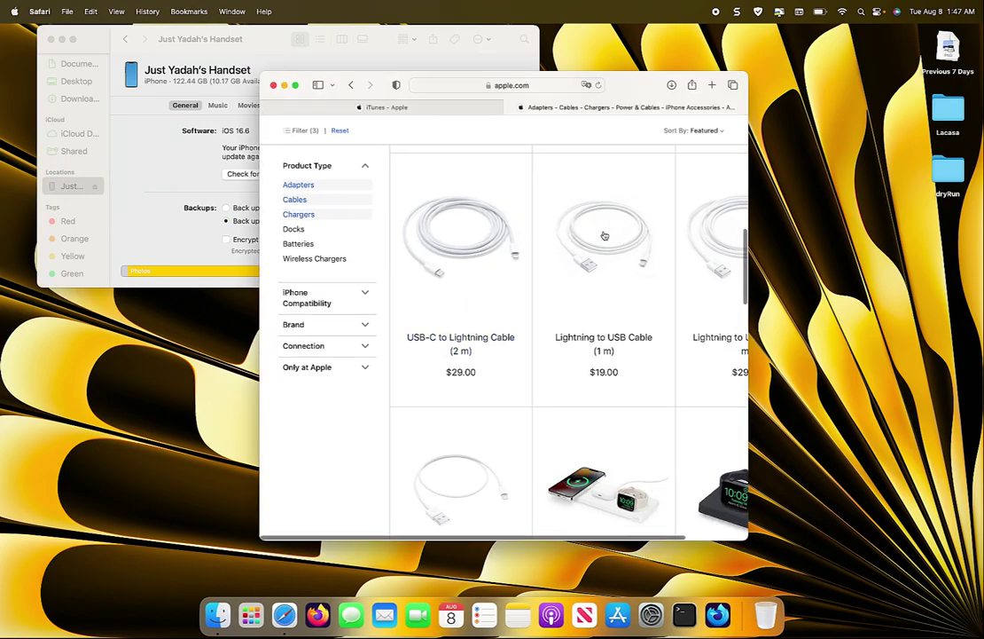
click(296, 85)
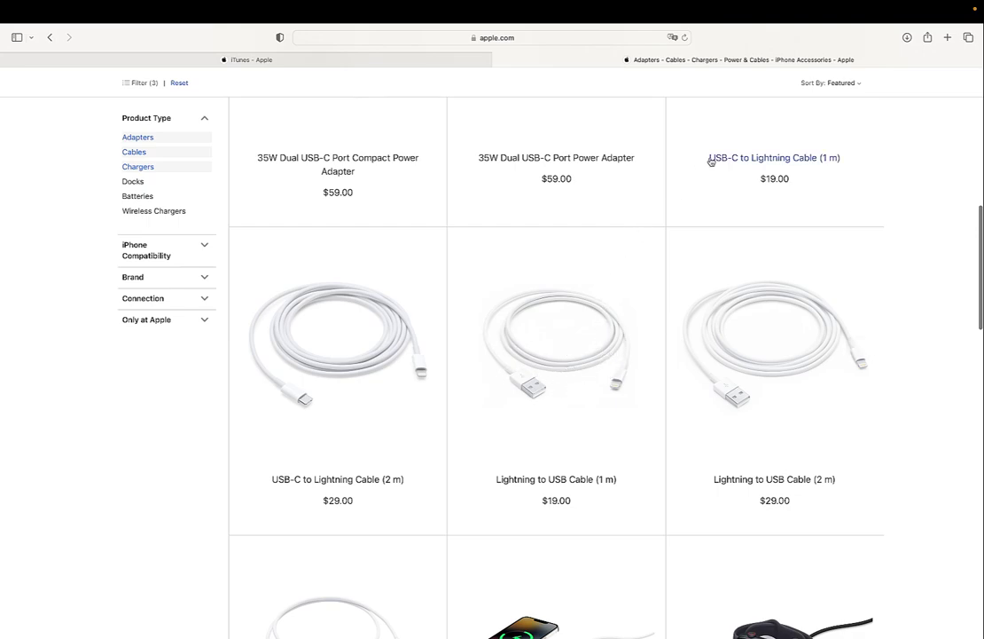
- Switch to the 'iTunes - Apple' tab and take Safari out of full screen
click(337, 62)
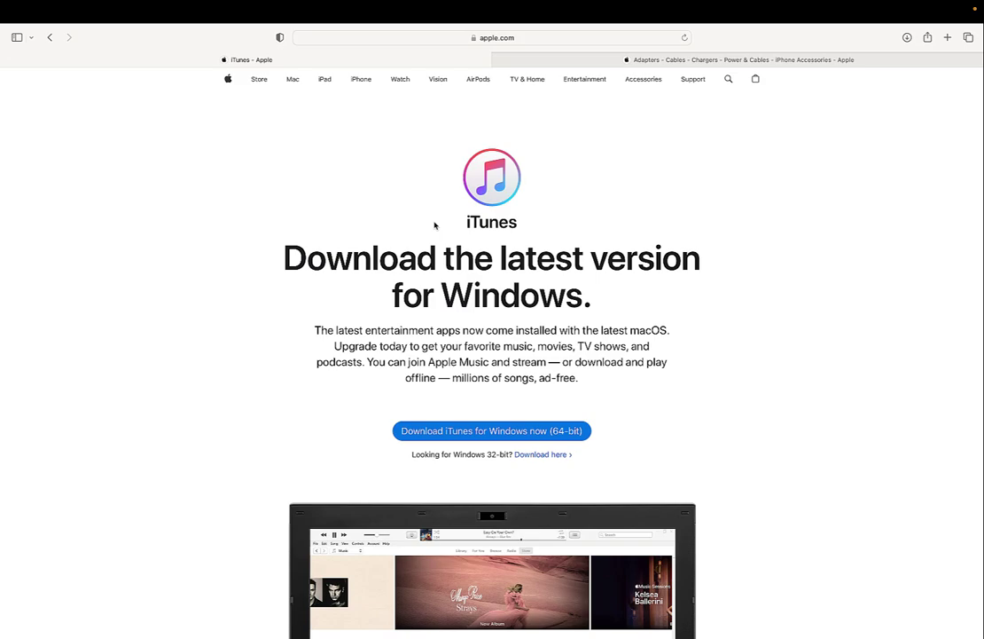
mouse_move(13, 3)
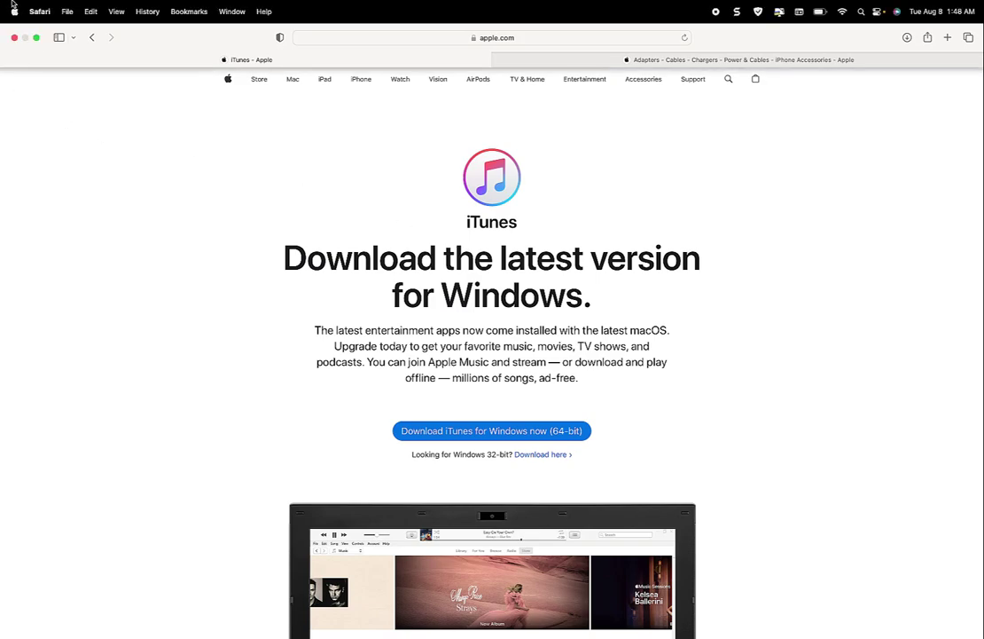
click(35, 39)
- Bring the Finder window showing the iPhone on iOS 16.6 to the front
click(160, 219)
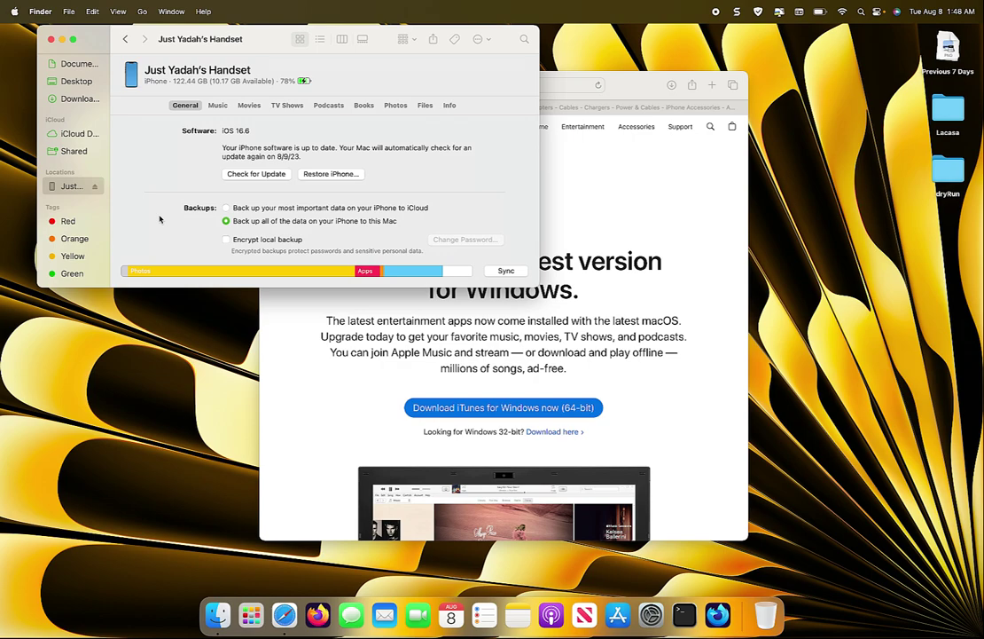